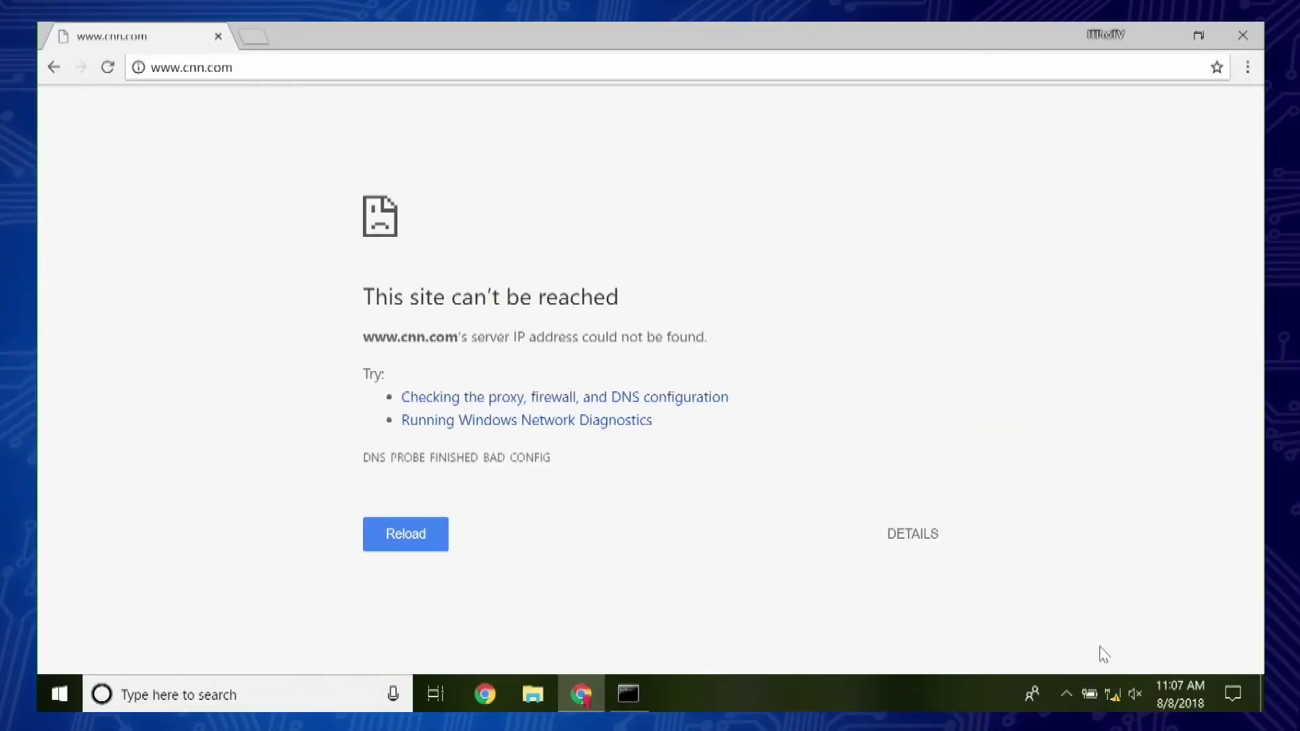
Open Network & Internet settings from the tray network icon and move the window aside
right_click(1111, 693)
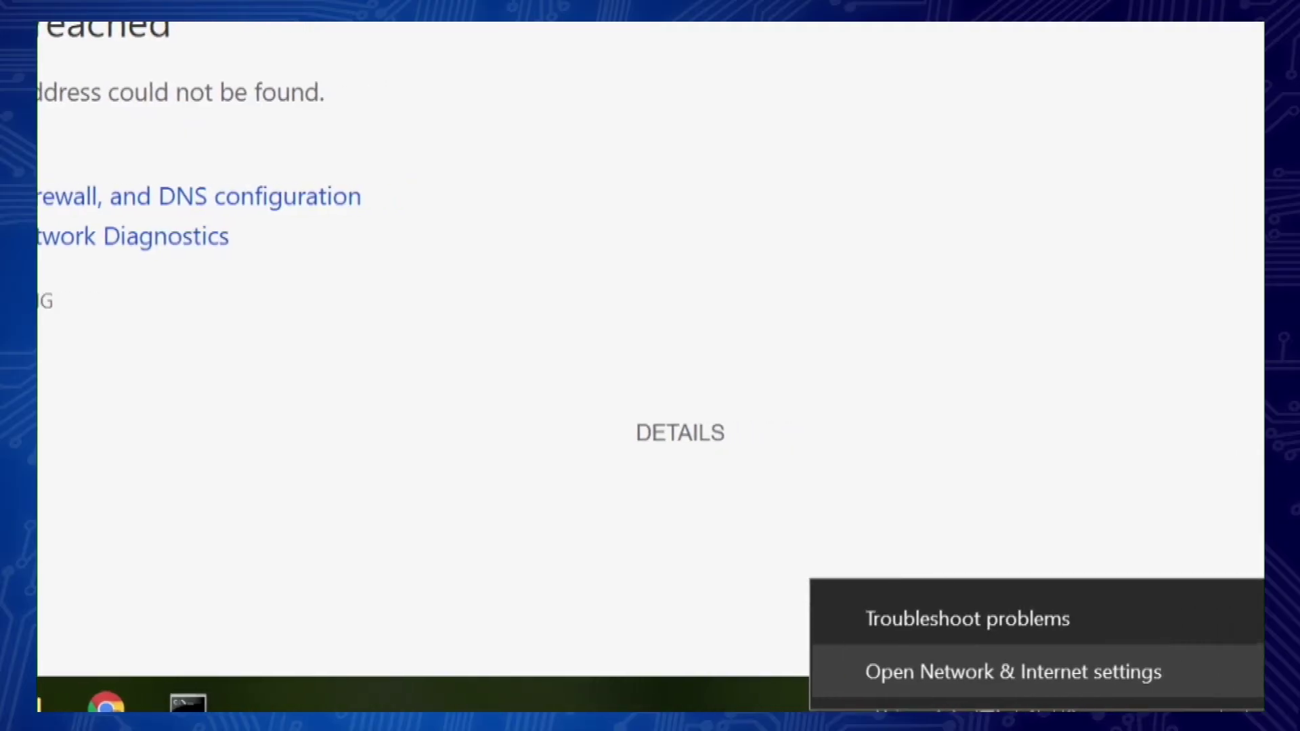
left_click(1085, 667)
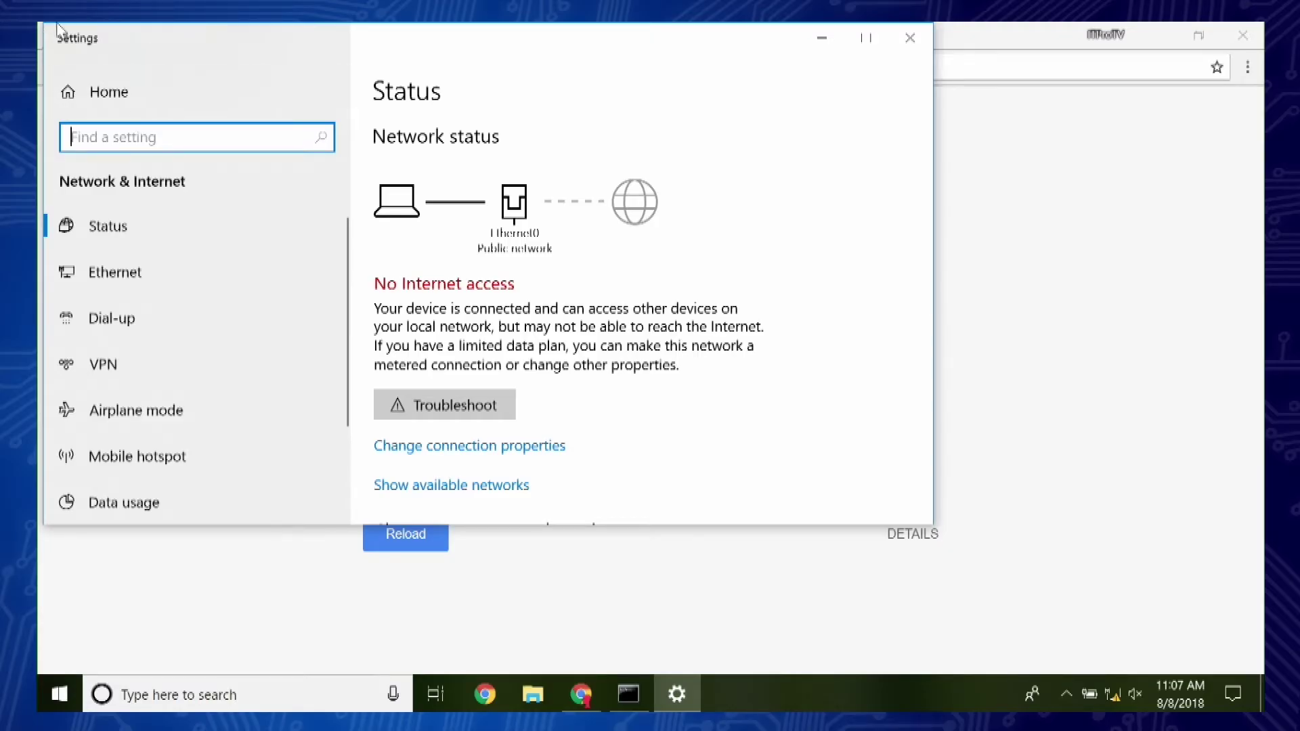
left_click_drag(165, 38, 254, 113)
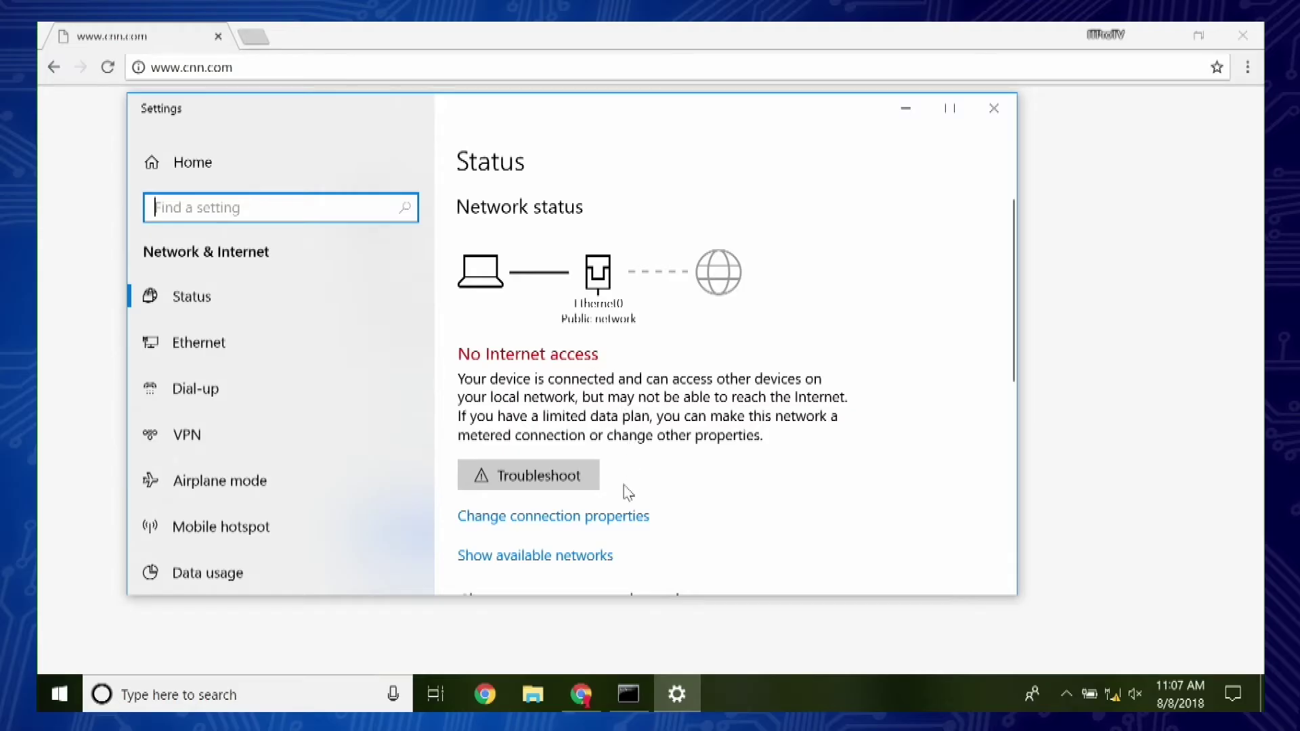
Review the Ethernet connection's properties, then open the Network Connections adapter list
left_click(589, 521)
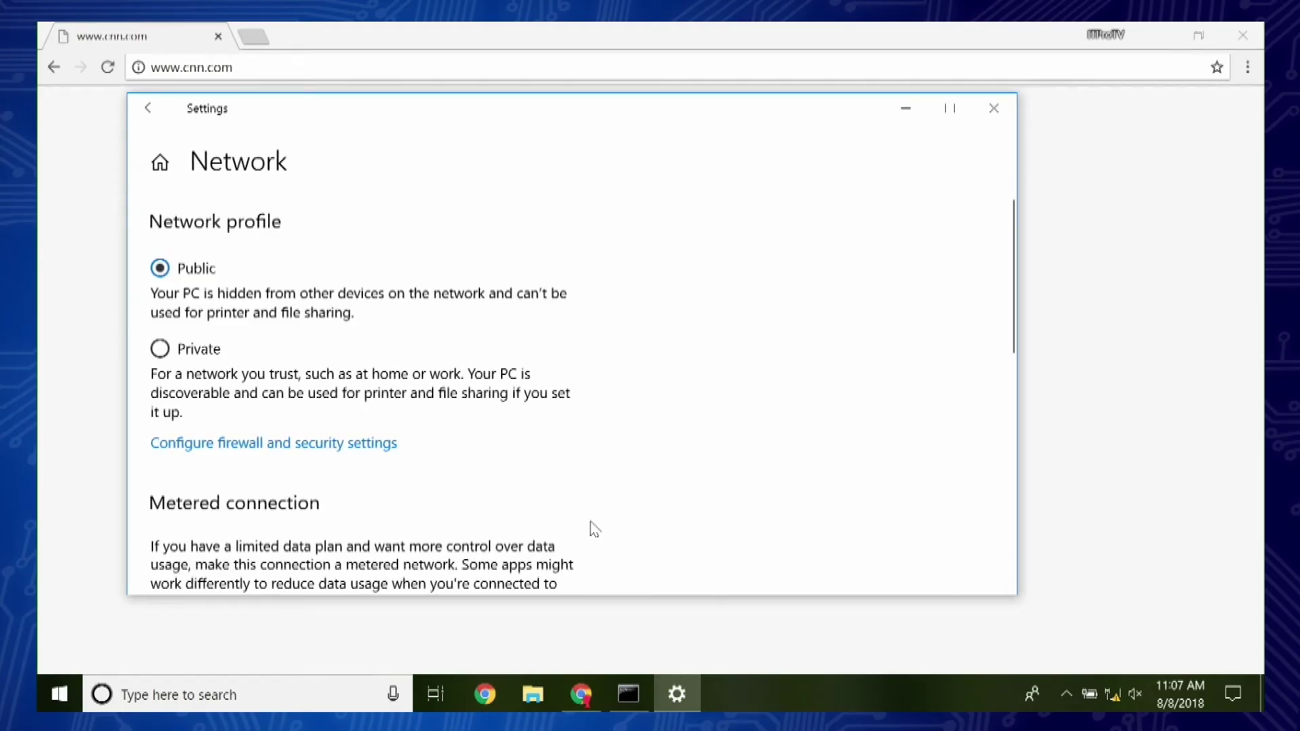
scroll(588, 328, "down", 5)
scroll(588, 323, "down", 3)
scroll(587, 323, "up", 8)
left_click(148, 107)
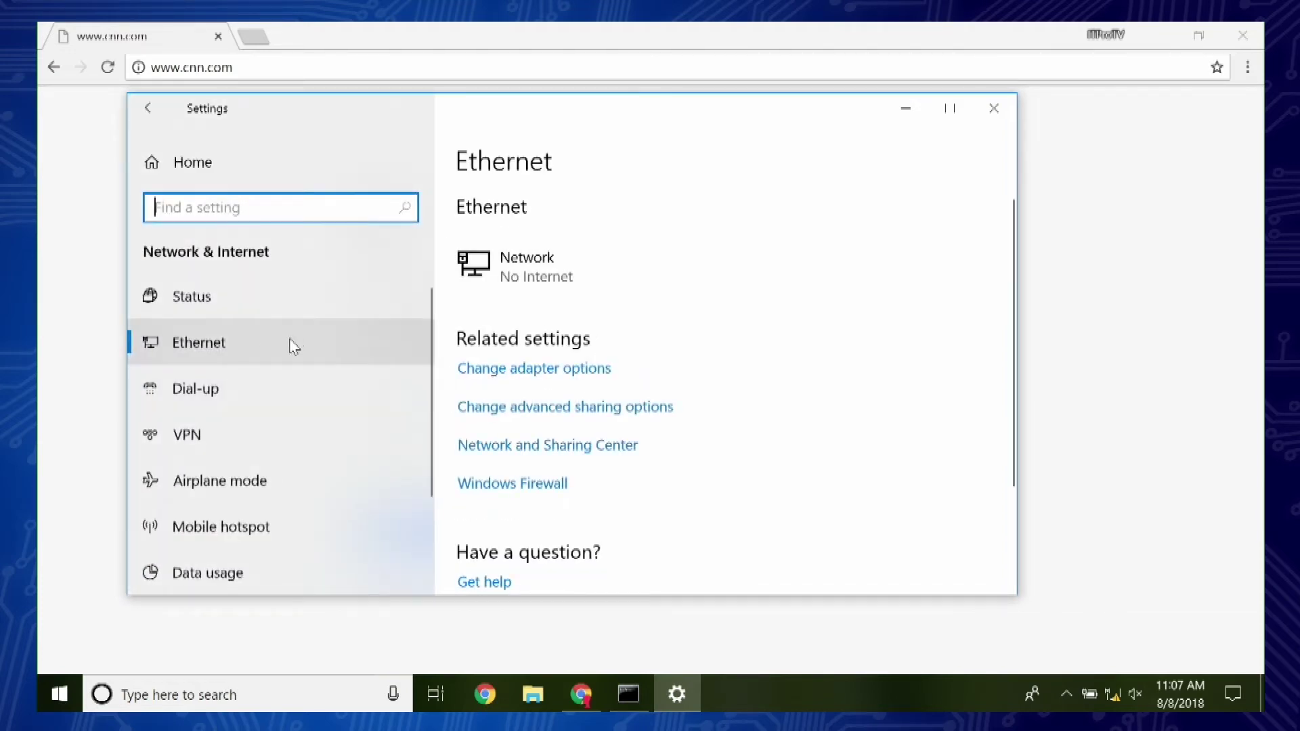
left_click(214, 346)
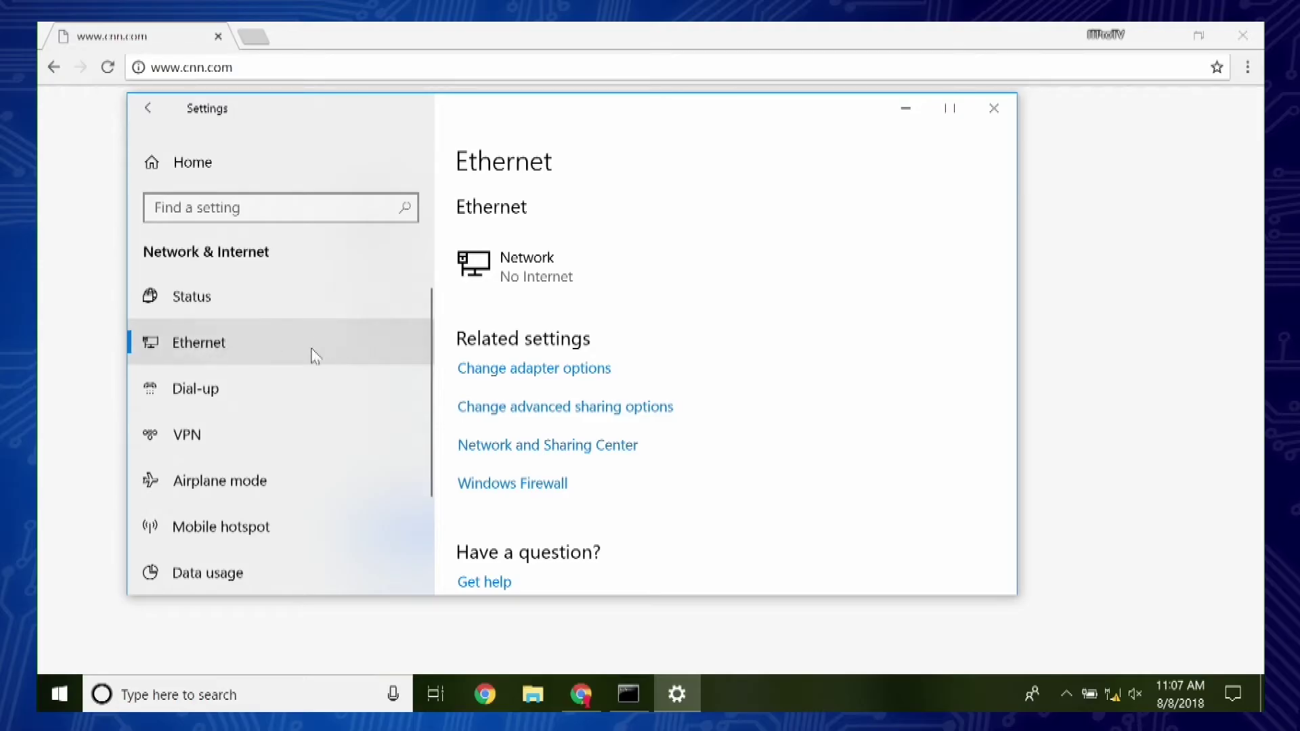
left_click(589, 374)
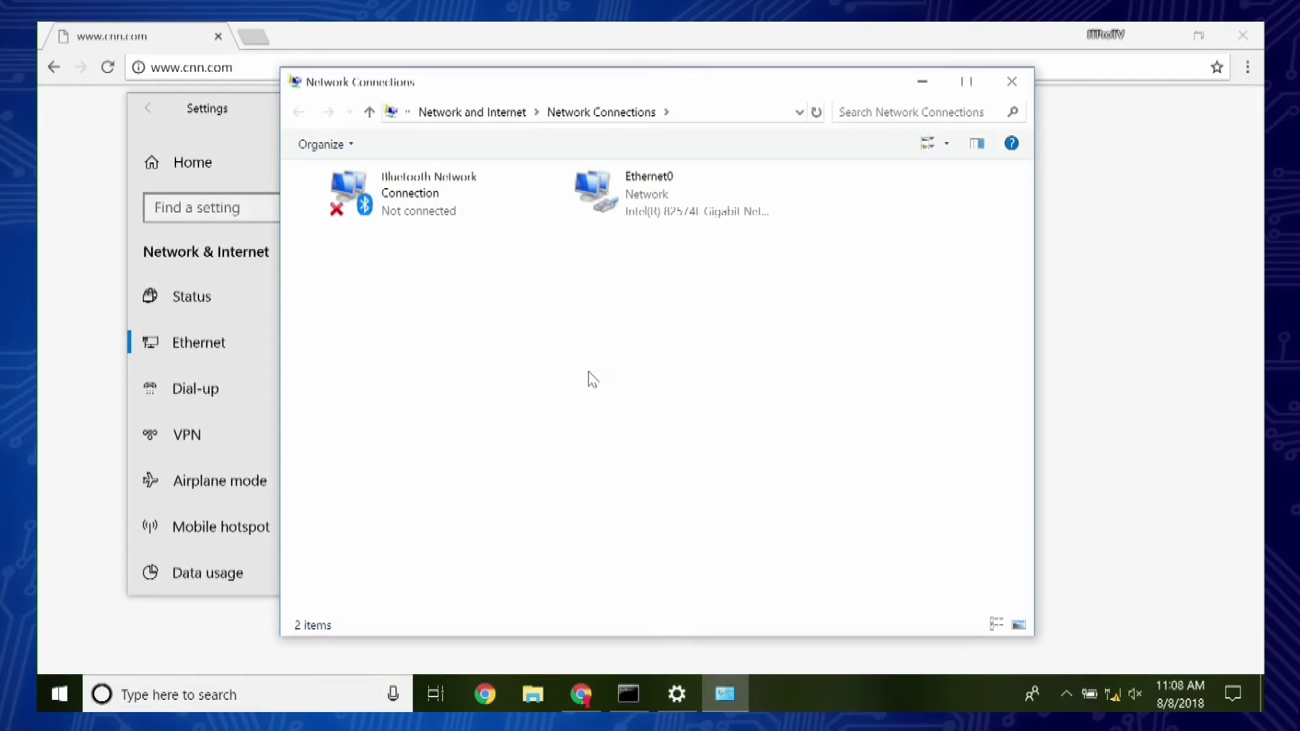
Open Ethernet0's TCP/IPv4 properties, showing static IP 10.0.222.56 and preferred DNS 127.0.0.1
left_click(640, 184)
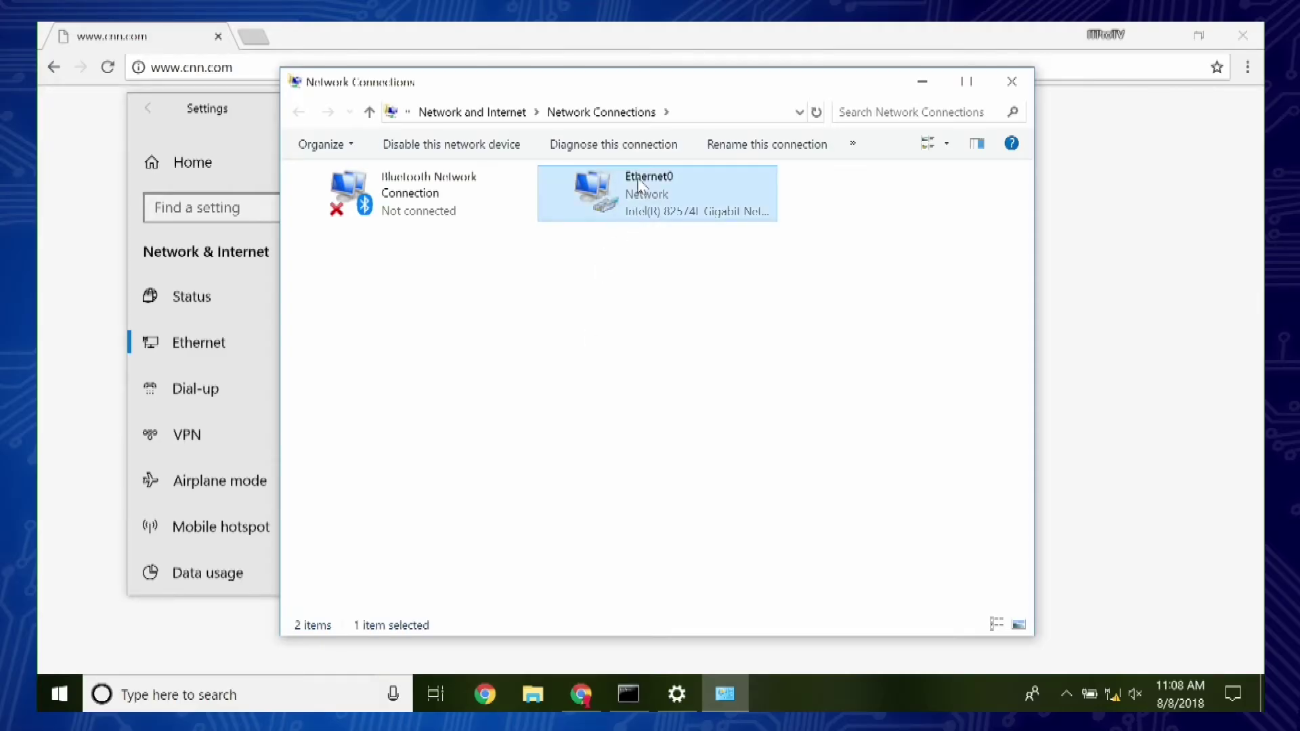
right_click(639, 185)
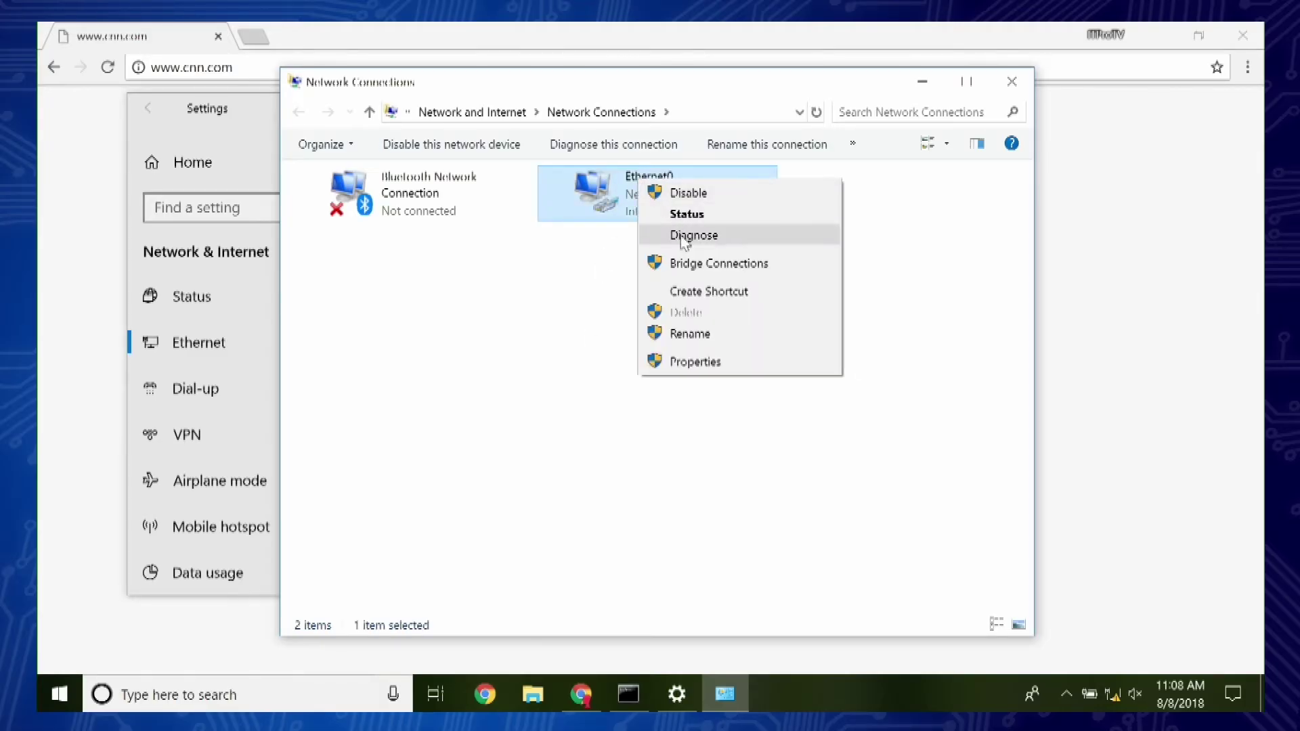
left_click(619, 226)
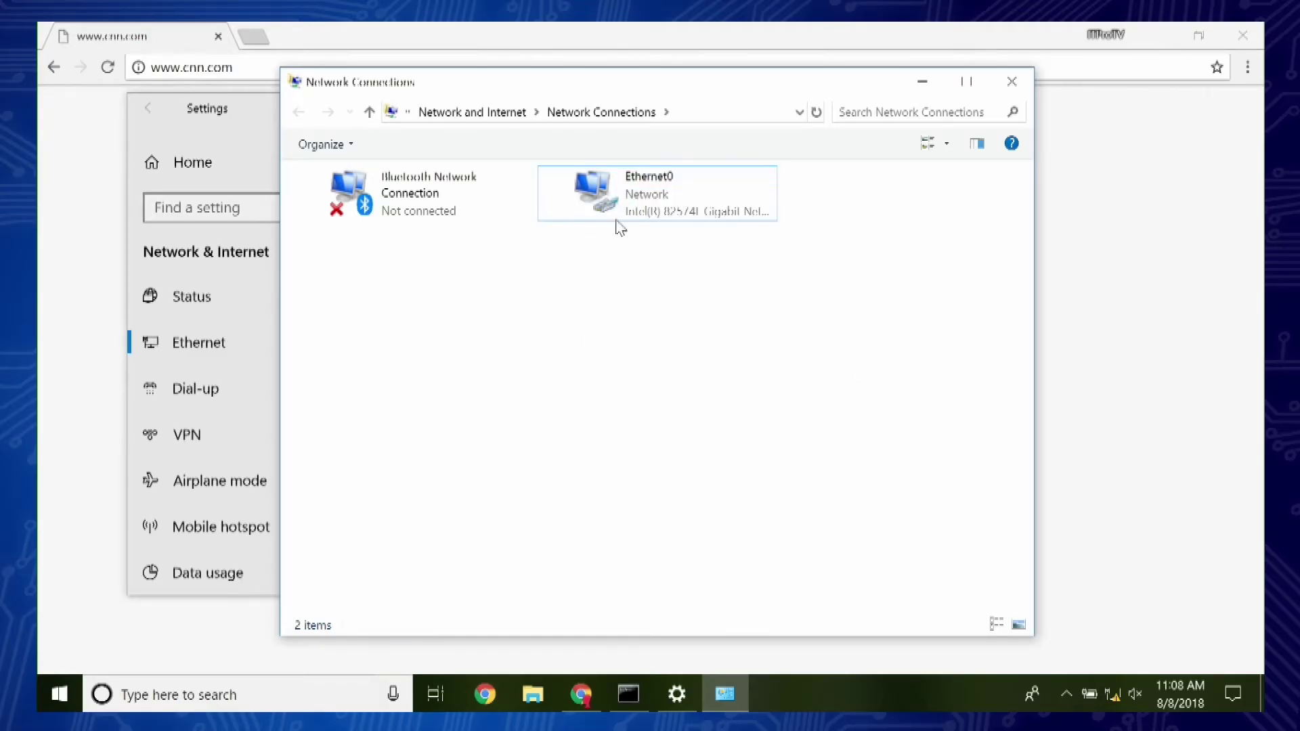
right_click(667, 204)
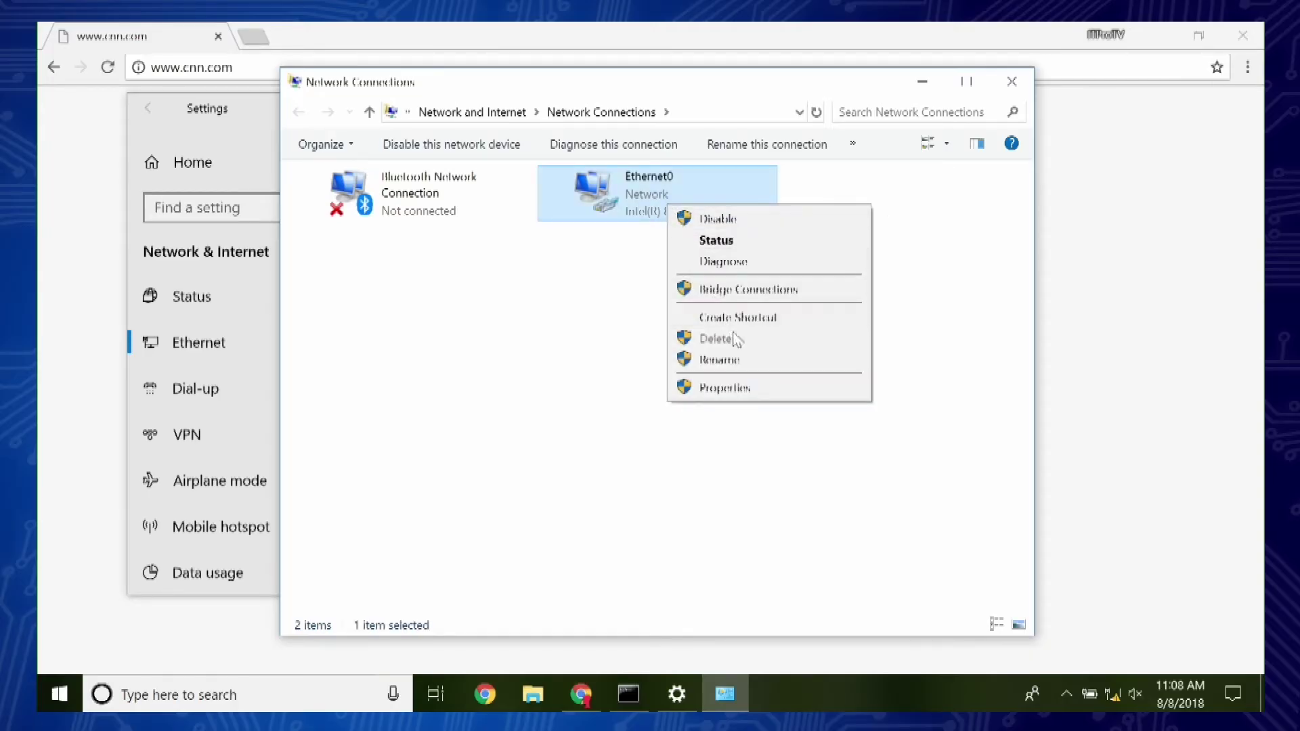
left_click(740, 388)
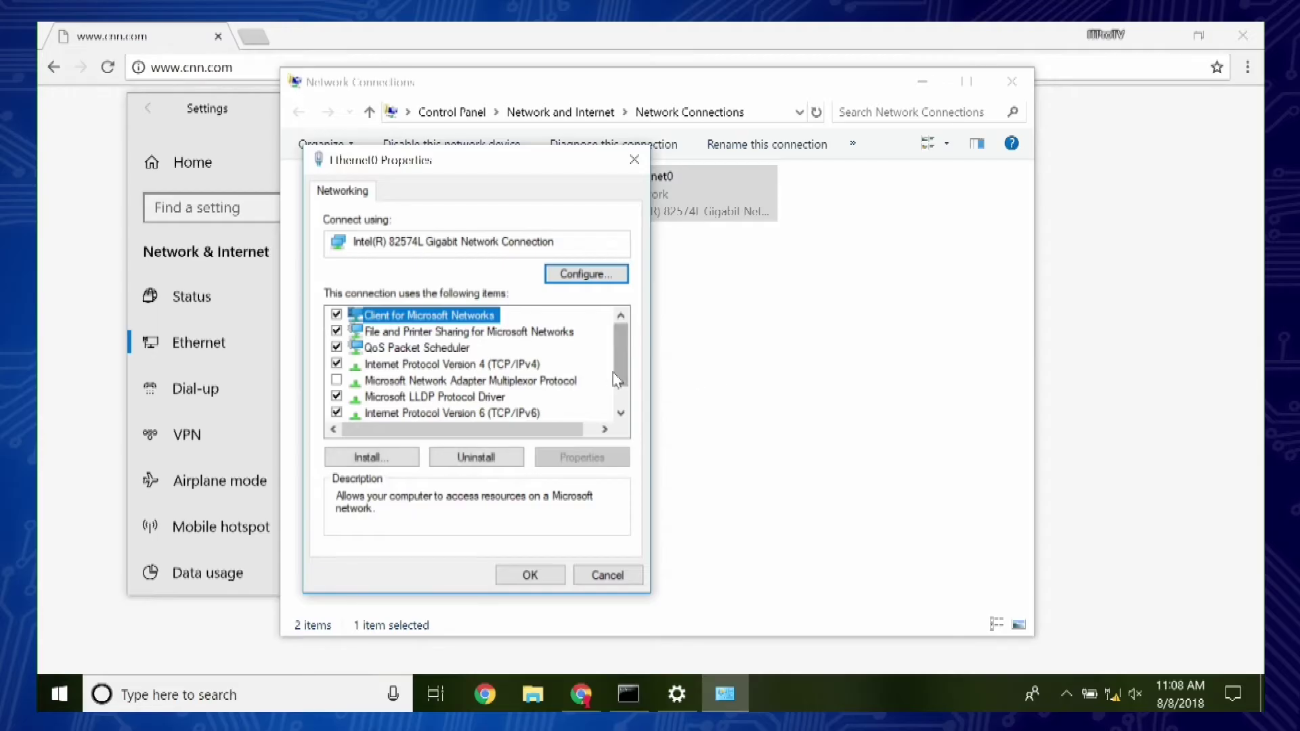
left_click(528, 366)
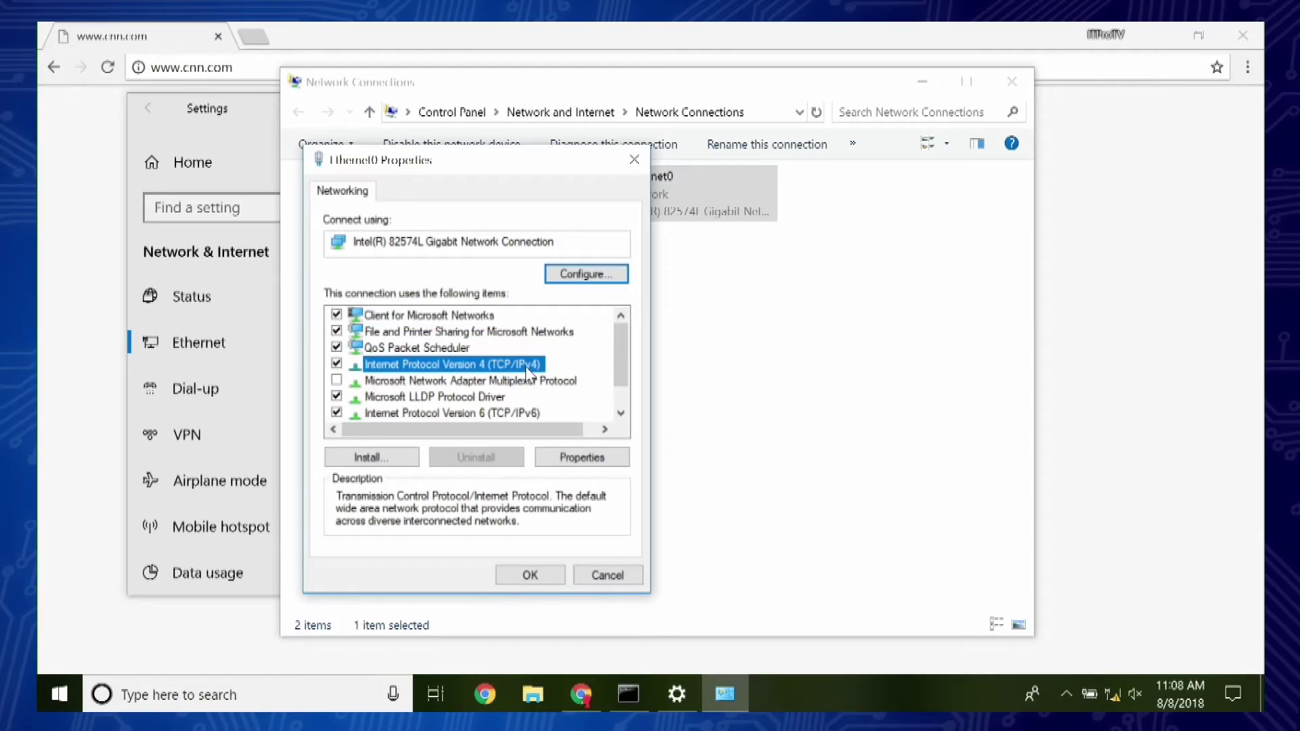
left_click(581, 460)
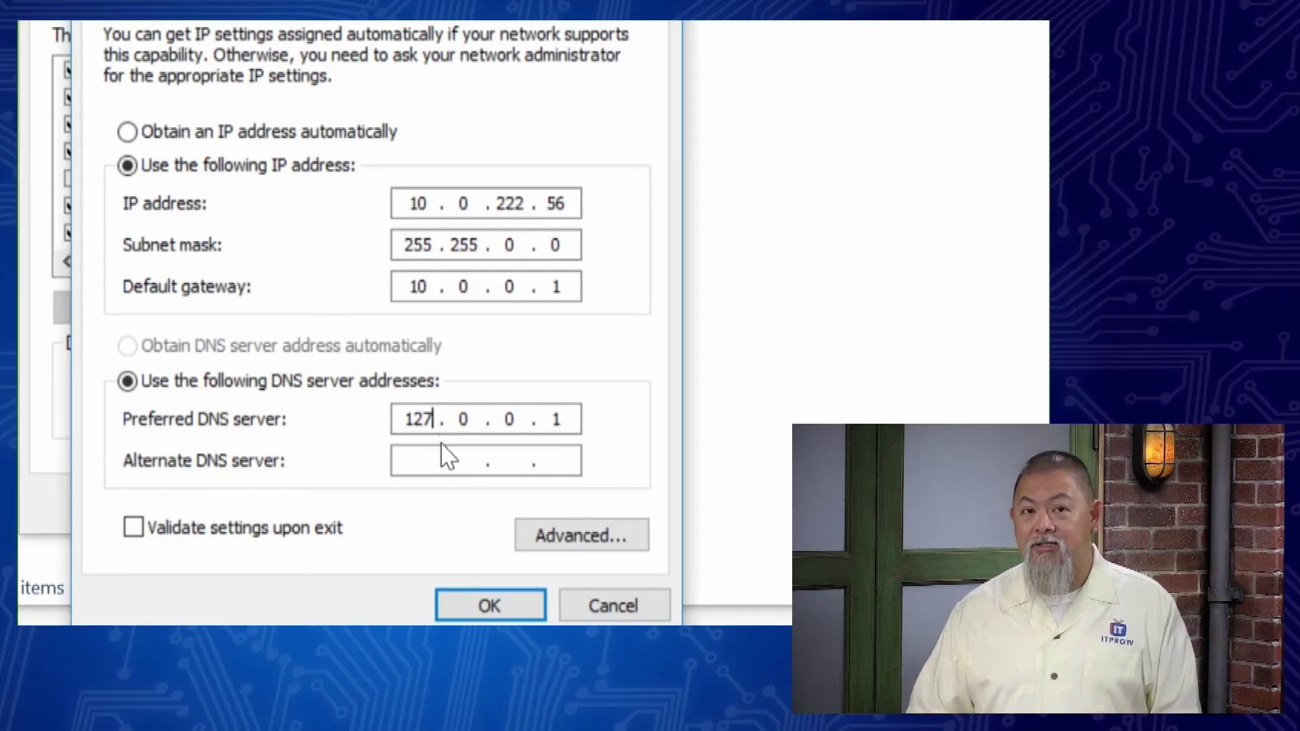
Delete 127.0.0.1 from Ethernet0's Preferred DNS server field
key("Right")
key("Right")
key("Right")
key("Right")
key("Right")
key("Right")
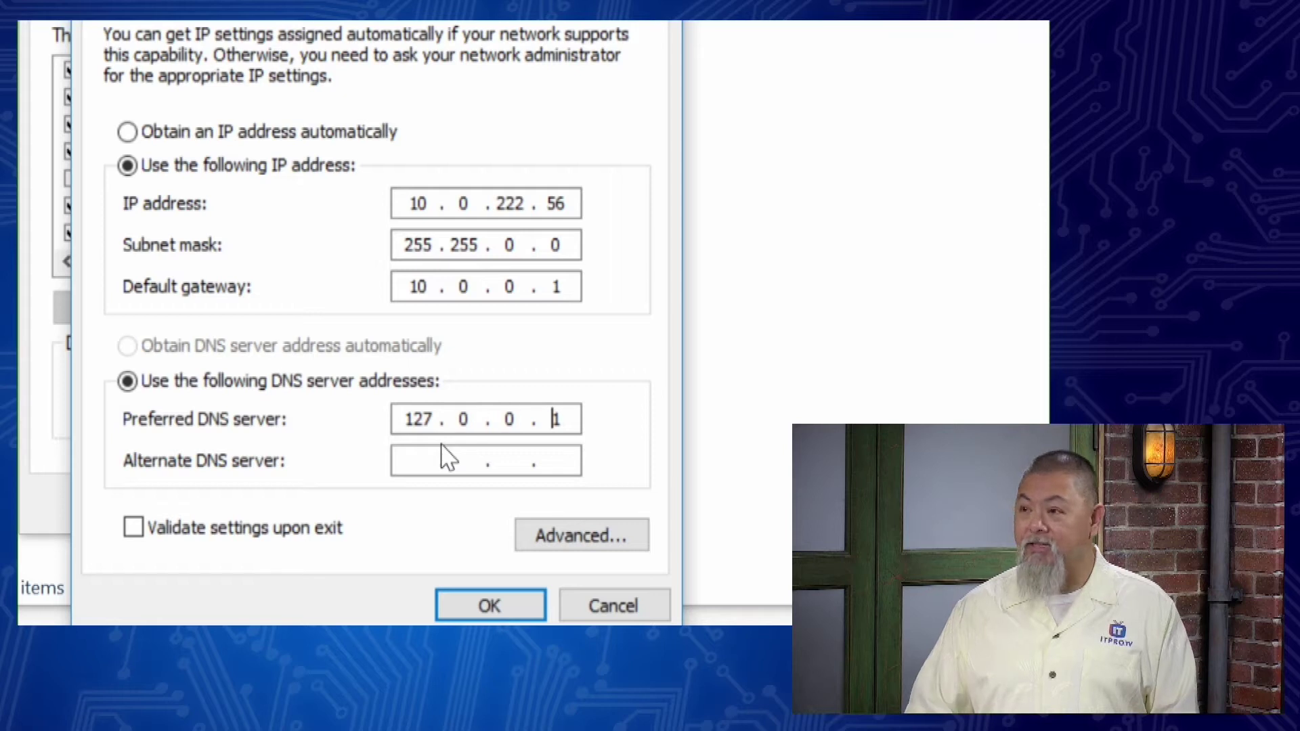
key("BackSpace")
key("BackSpace")
key("BackSpace")
key("BackSpace")
key("BackSpace")
key("BackSpace")
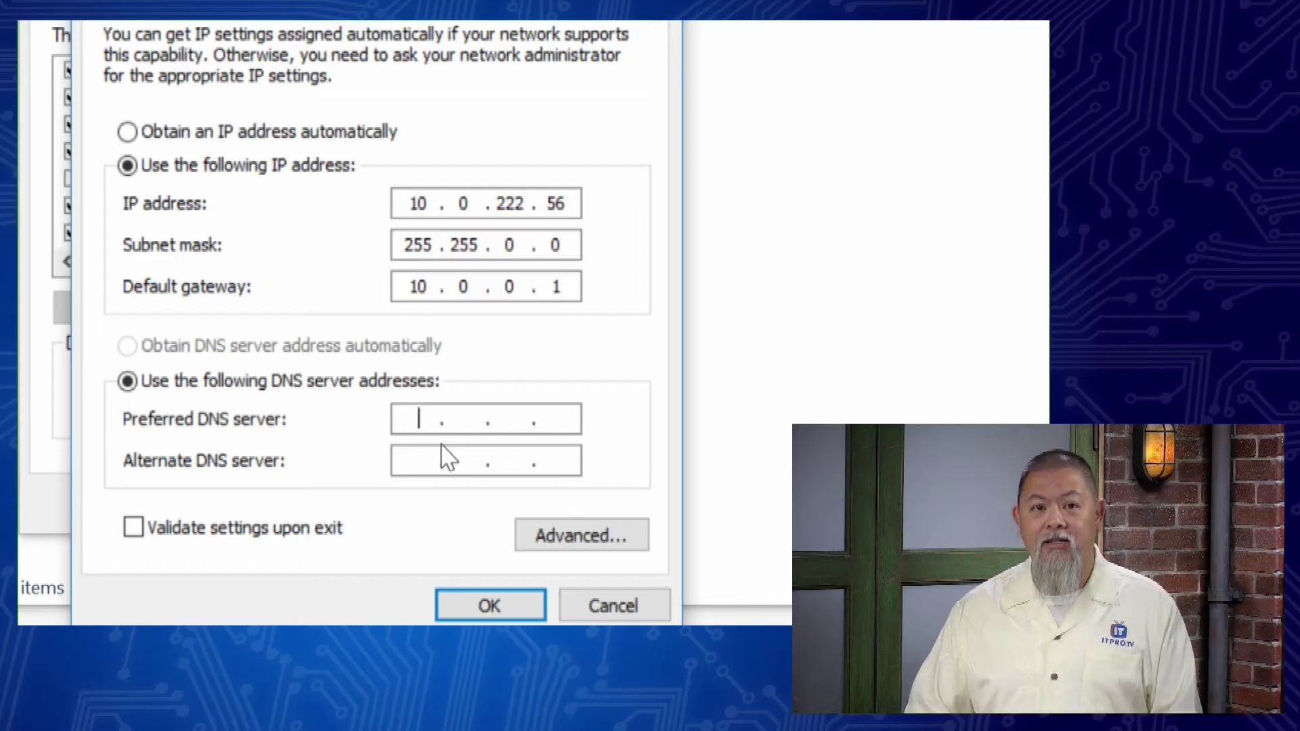
Enter 8.8.8.8 as the Preferred DNS server and save the IPv4 settings with OK
type("8.8.8")
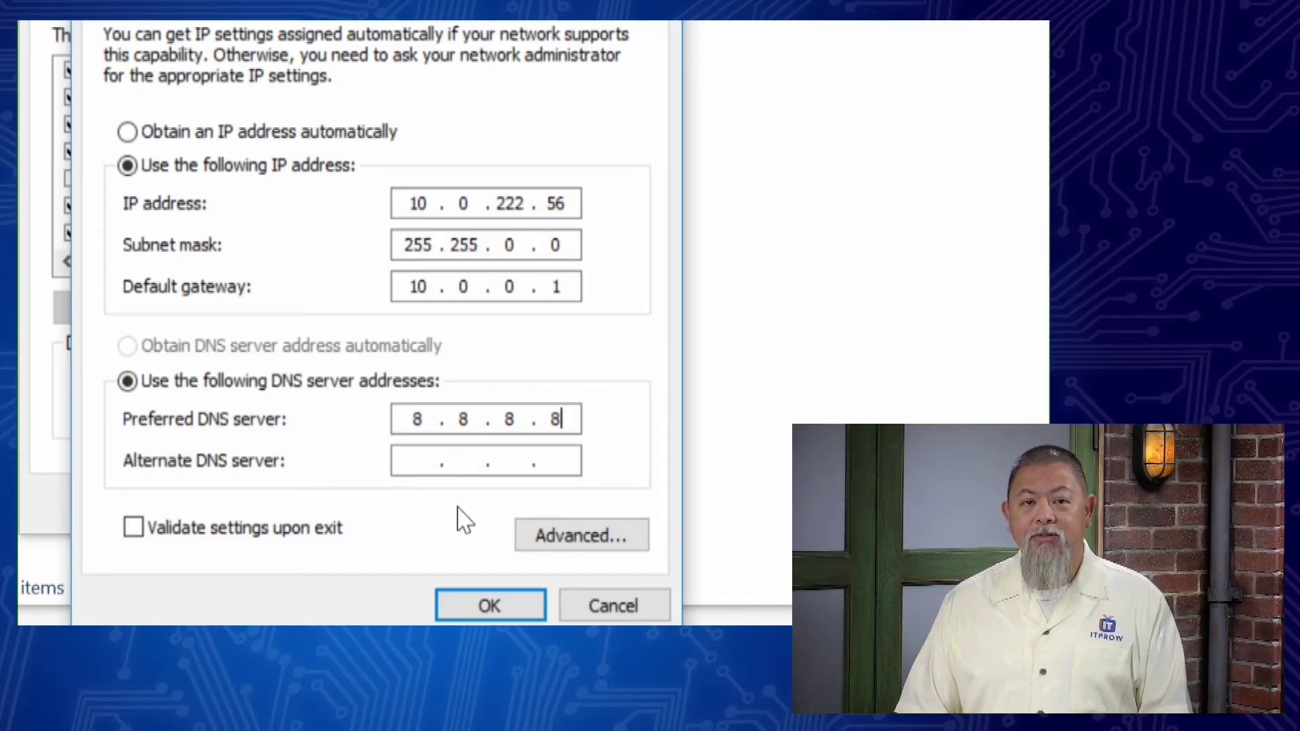
left_click(460, 608)
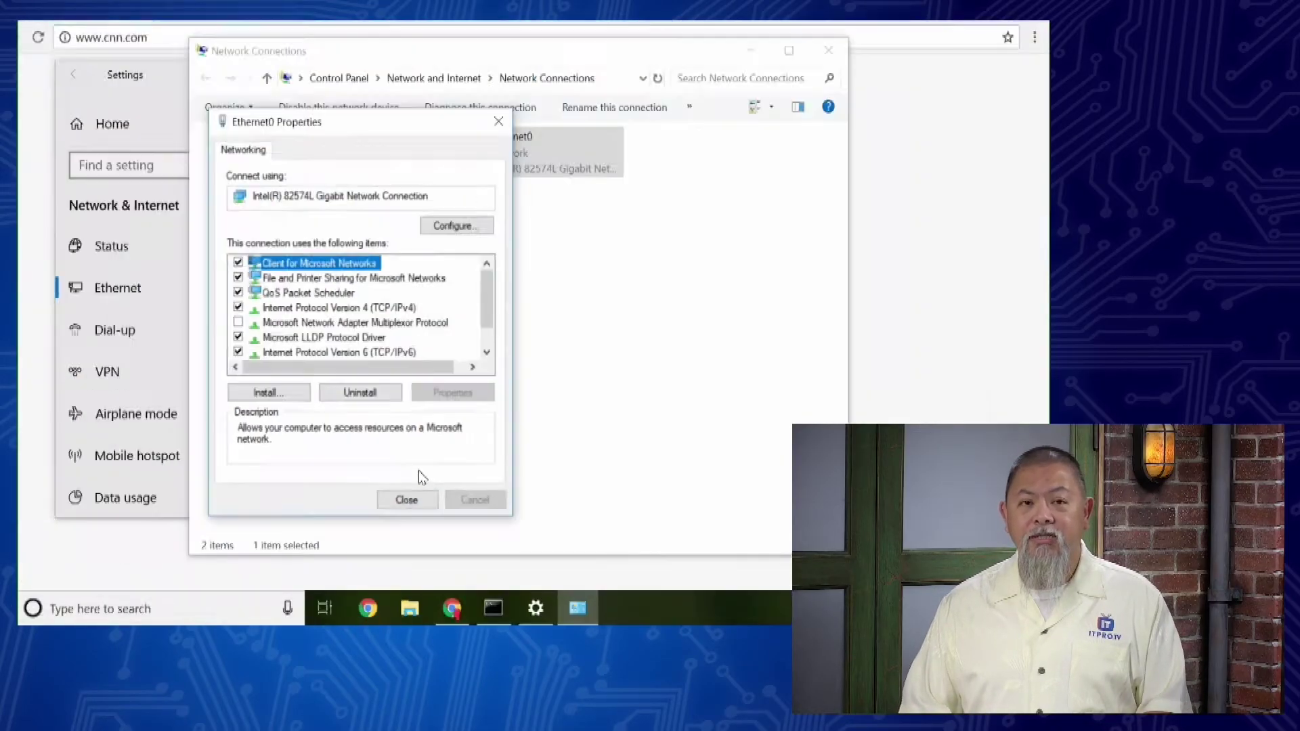
left_click(430, 505)
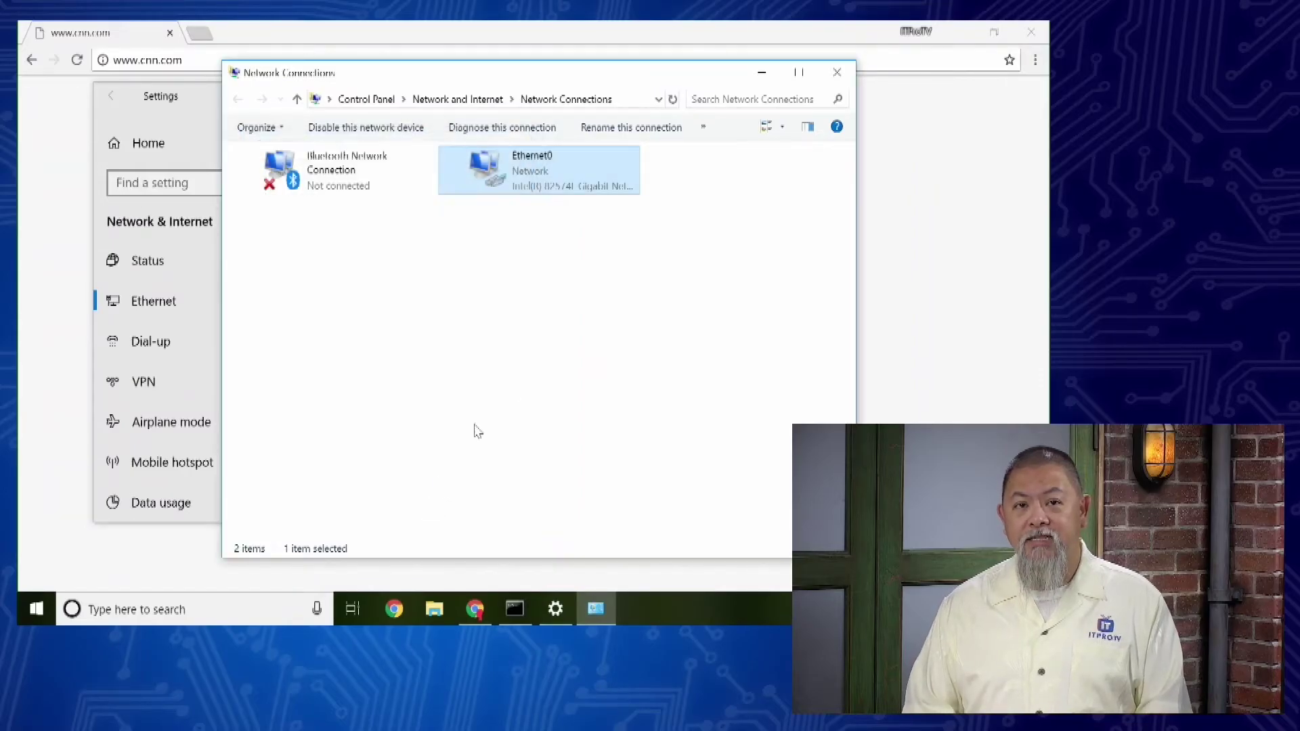
left_click(540, 377)
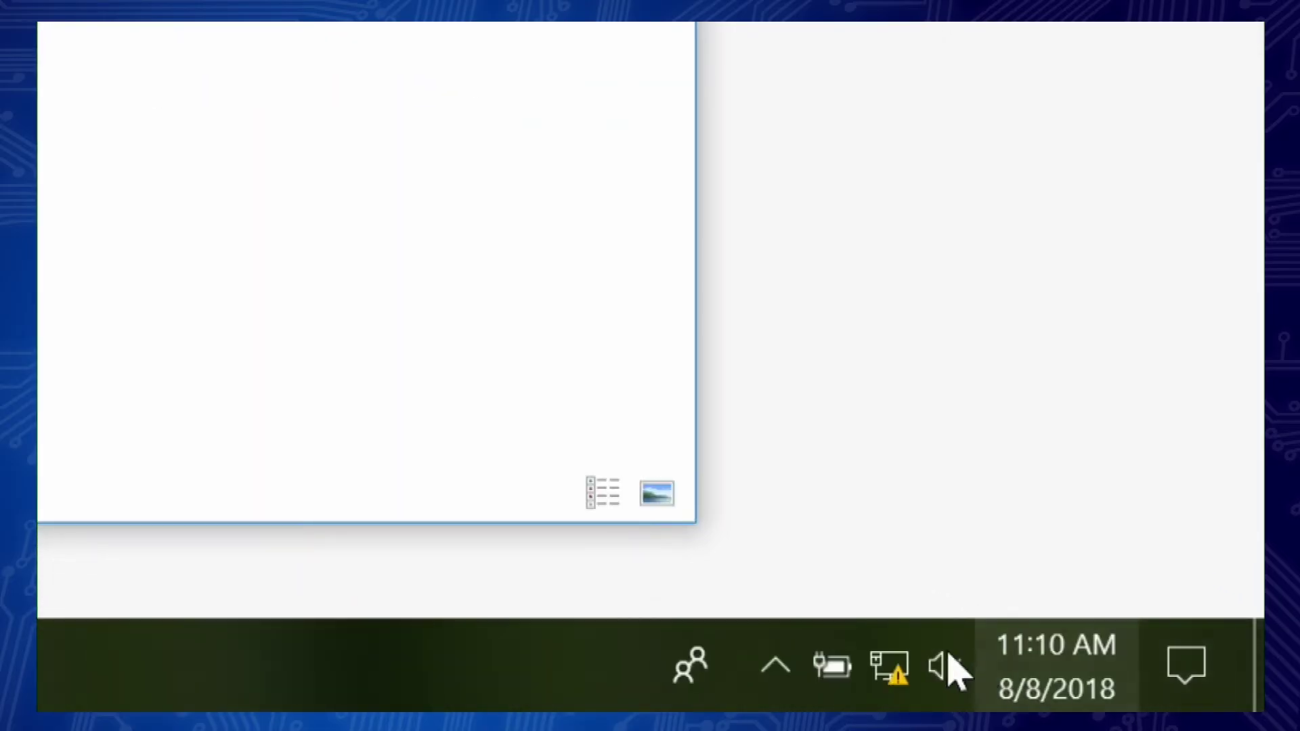
mouse_move(903, 678)
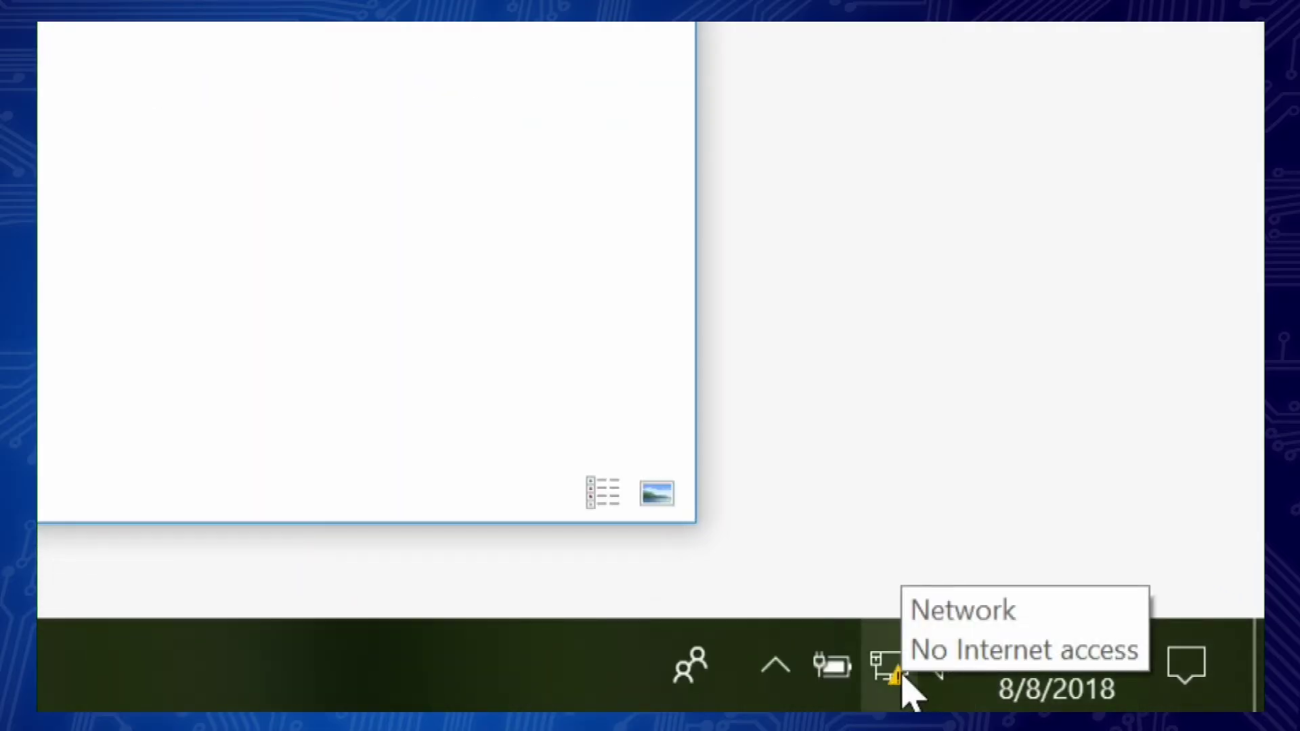
left_click(259, 118)
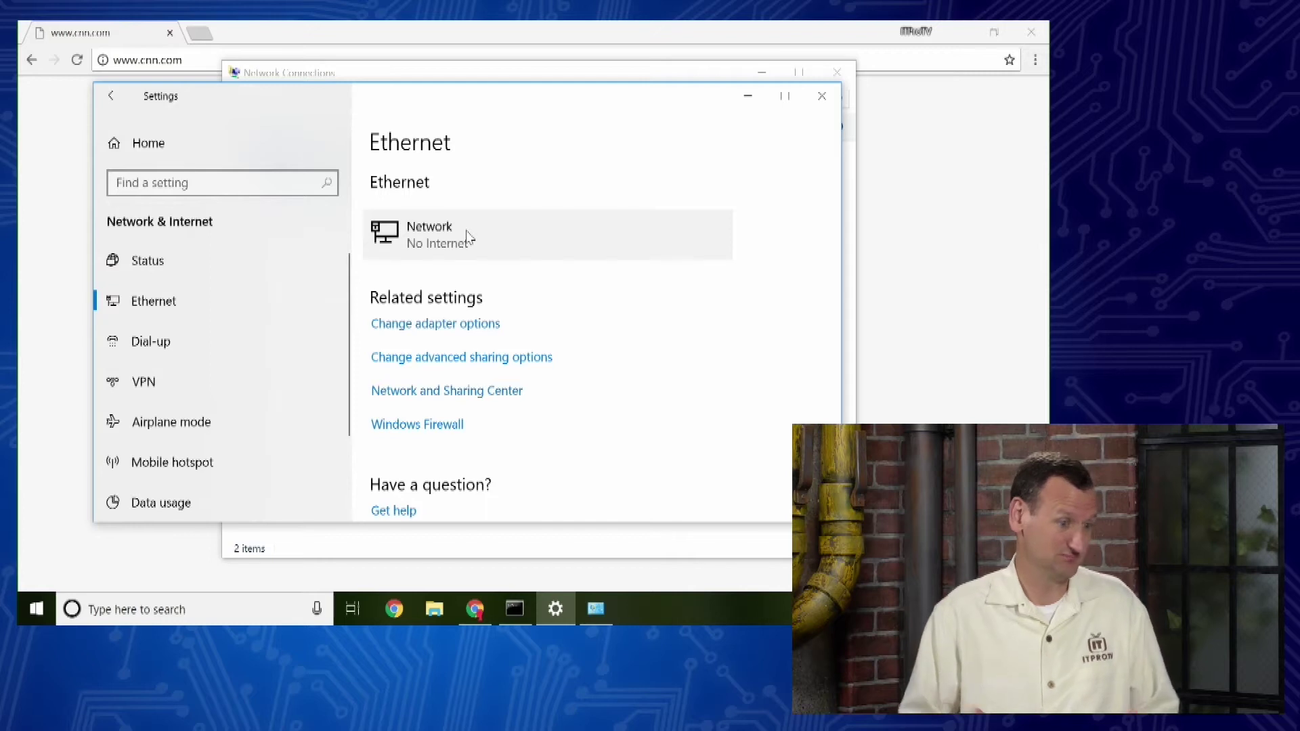
left_click(889, 66)
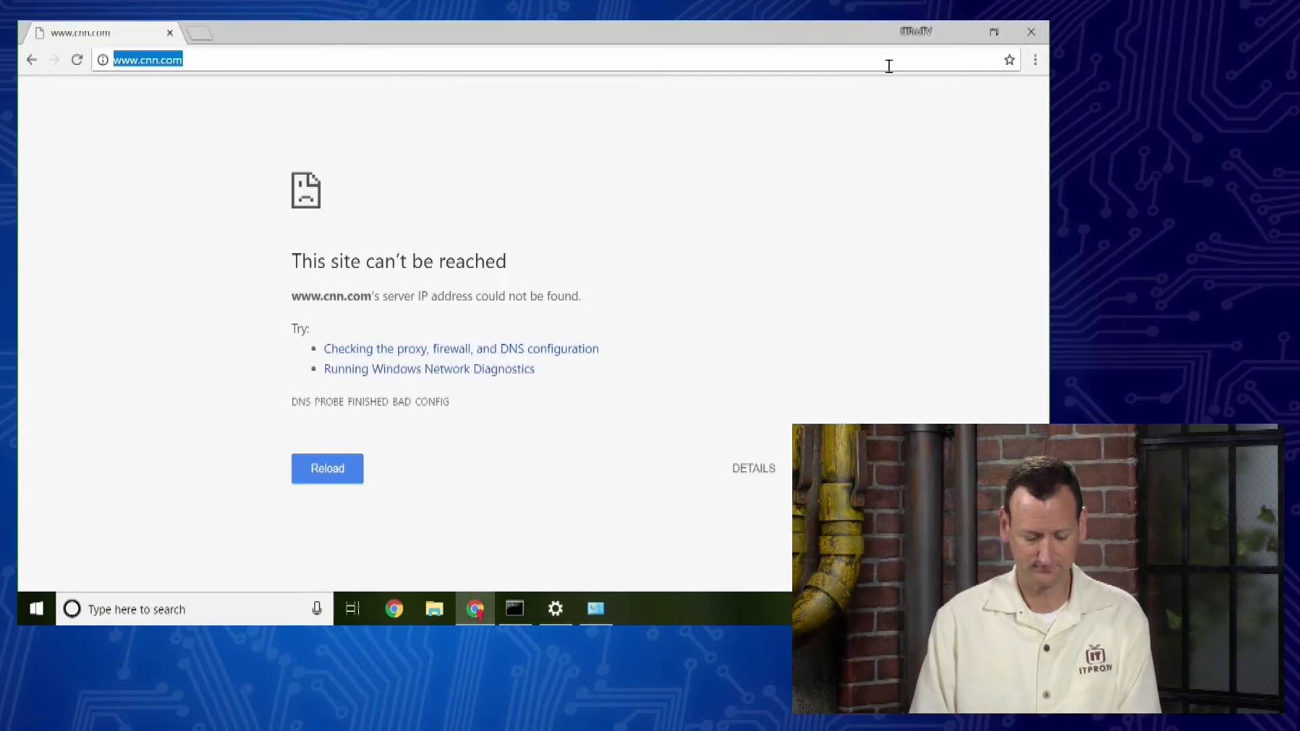
key("Return")
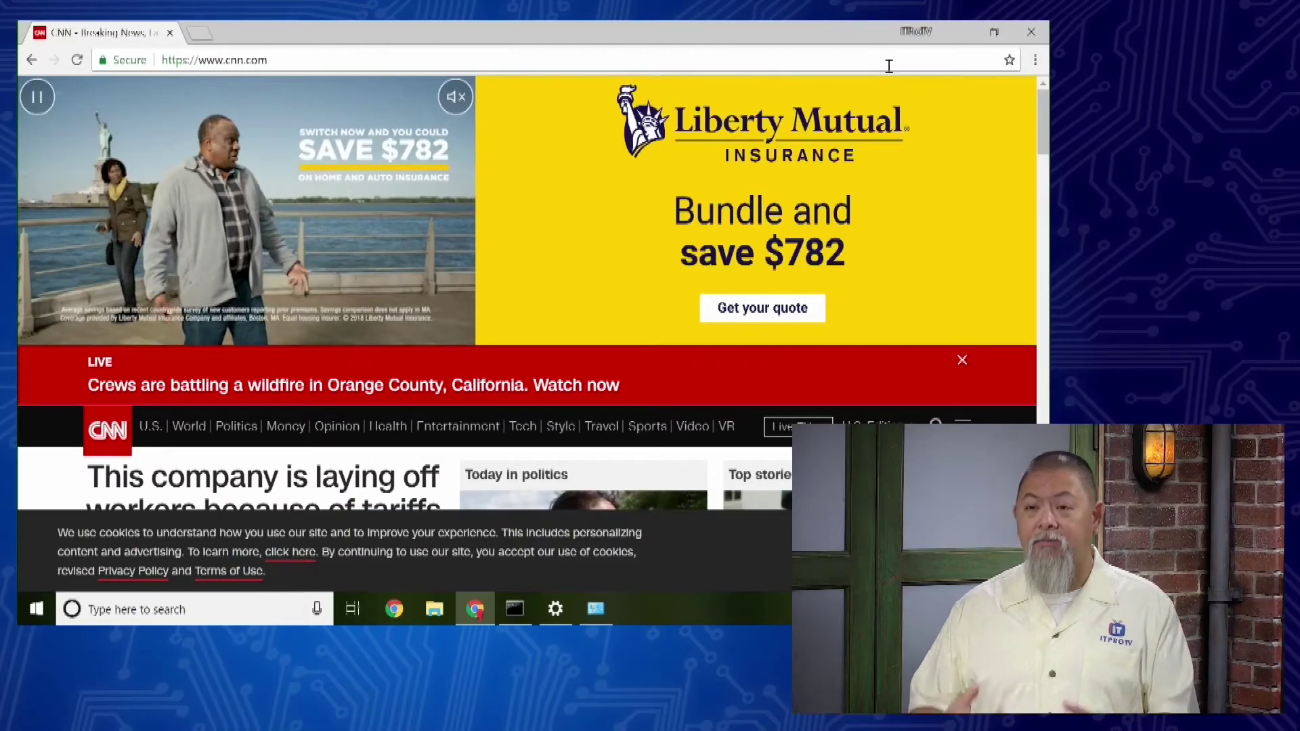
left_click(962, 366)
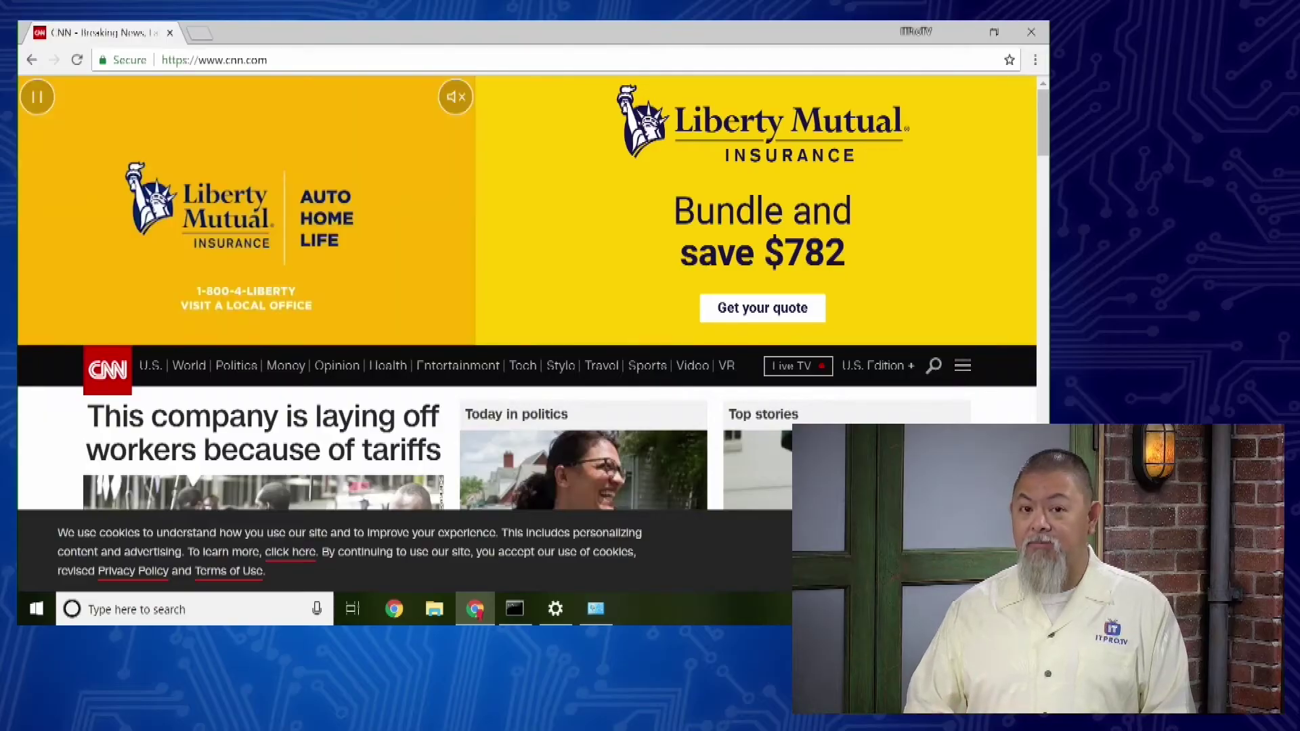
scroll(960, 365, "down", 5)
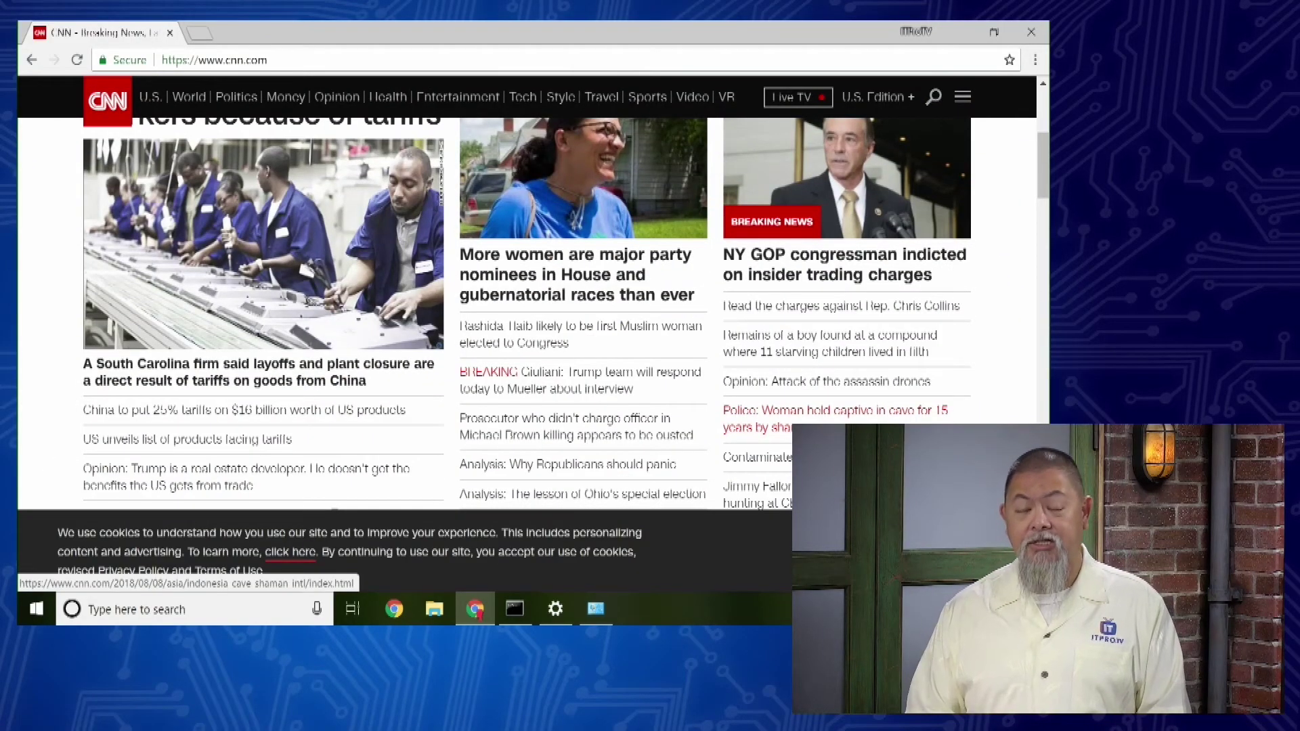